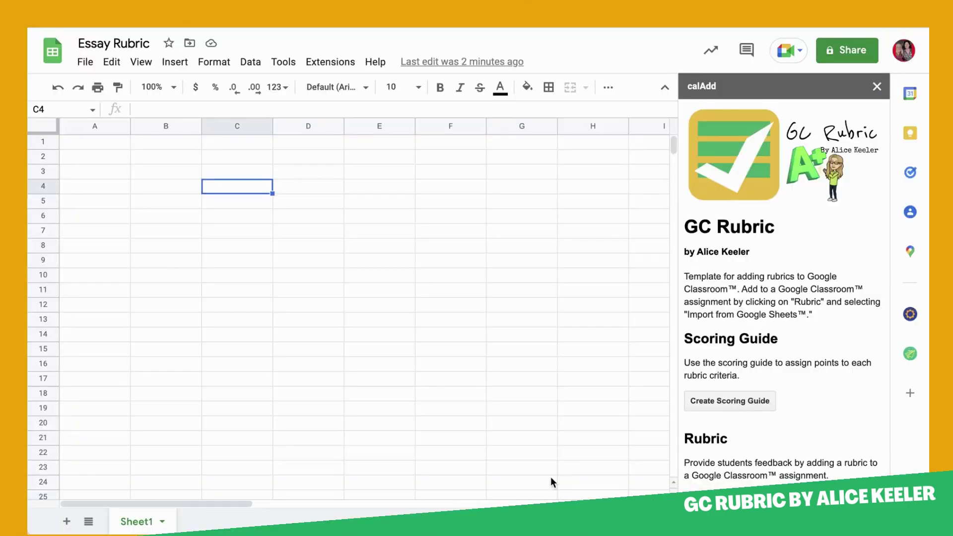
# Create a rubric template sheet with the GC Rubric add-on and close its sidebar
pyautogui.click(768, 257)
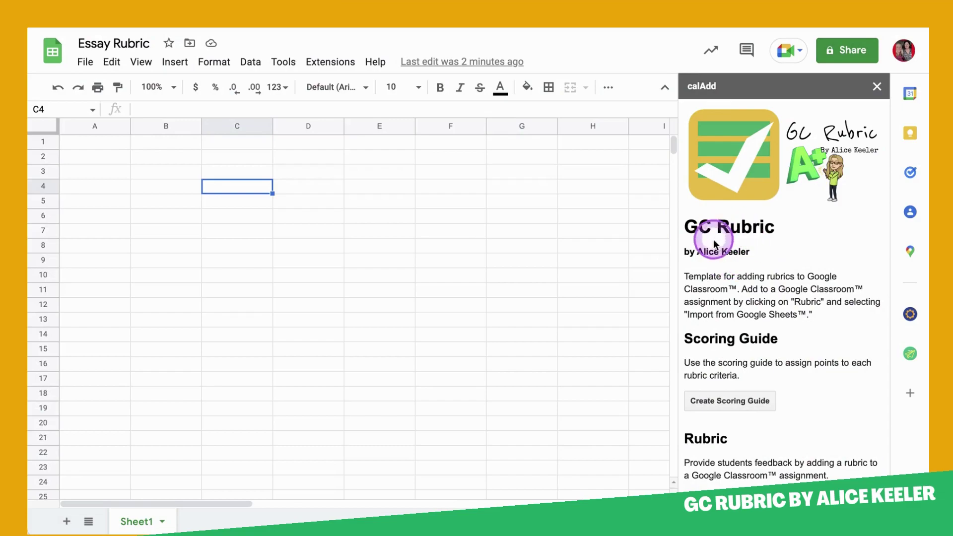
pyautogui.scroll(-1, 730, 365)
pyautogui.scroll(-1, 729, 365)
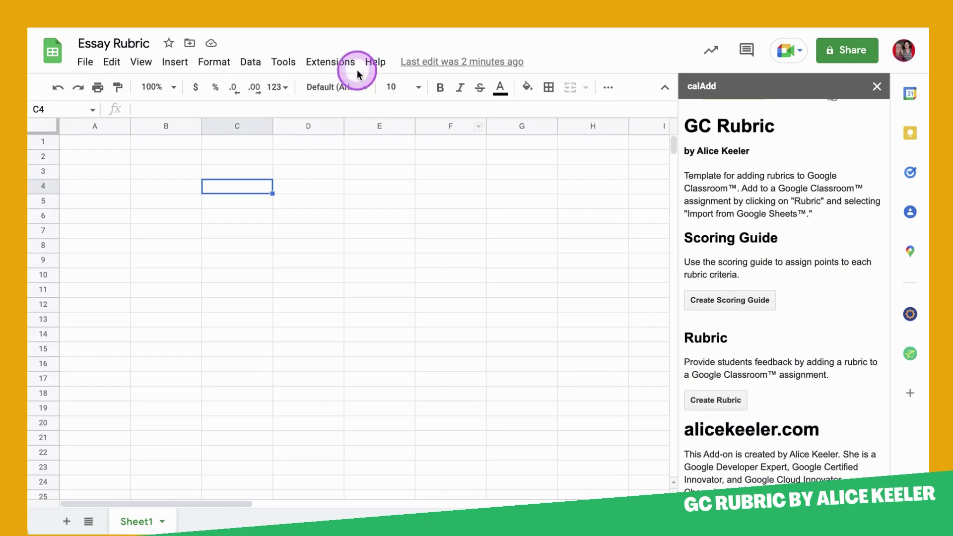
pyautogui.click(330, 63)
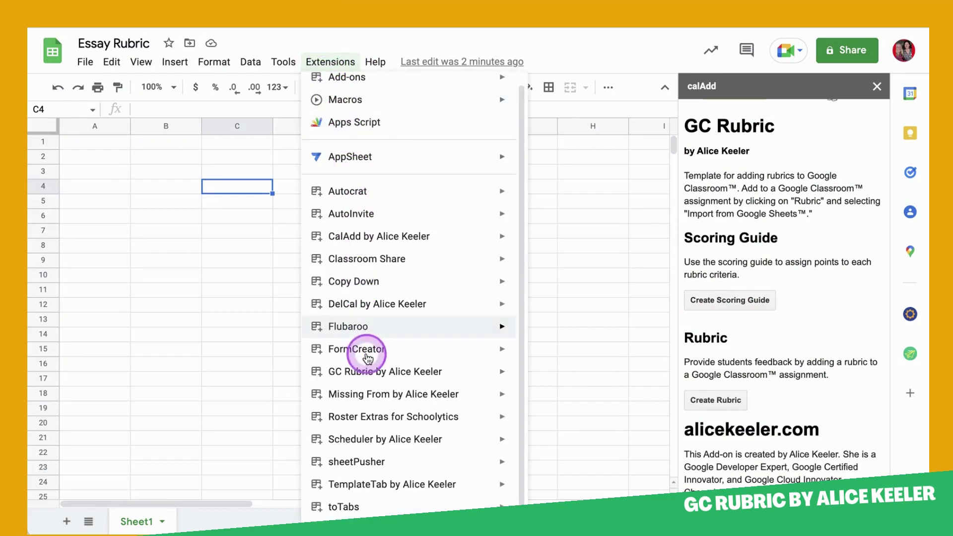
pyautogui.moveTo(370, 373)
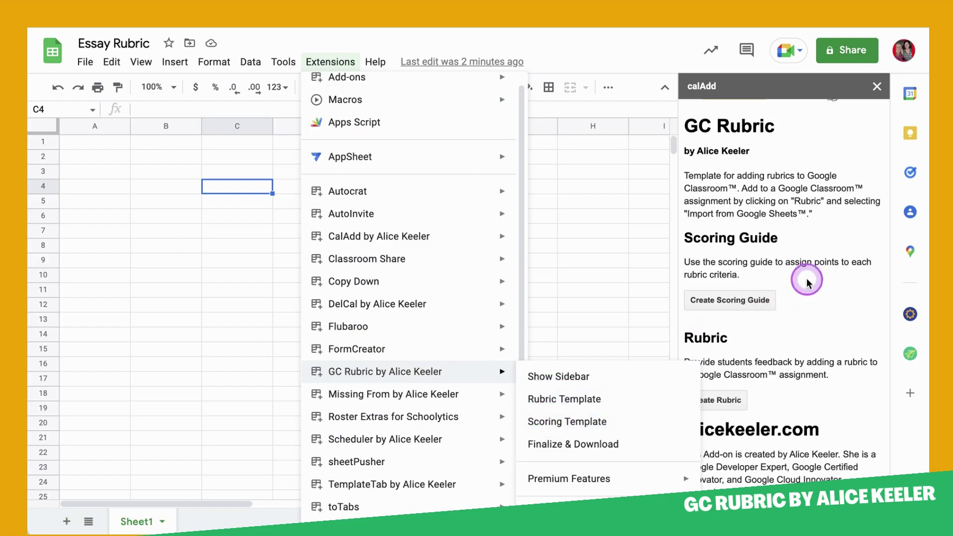
pyautogui.click(743, 300)
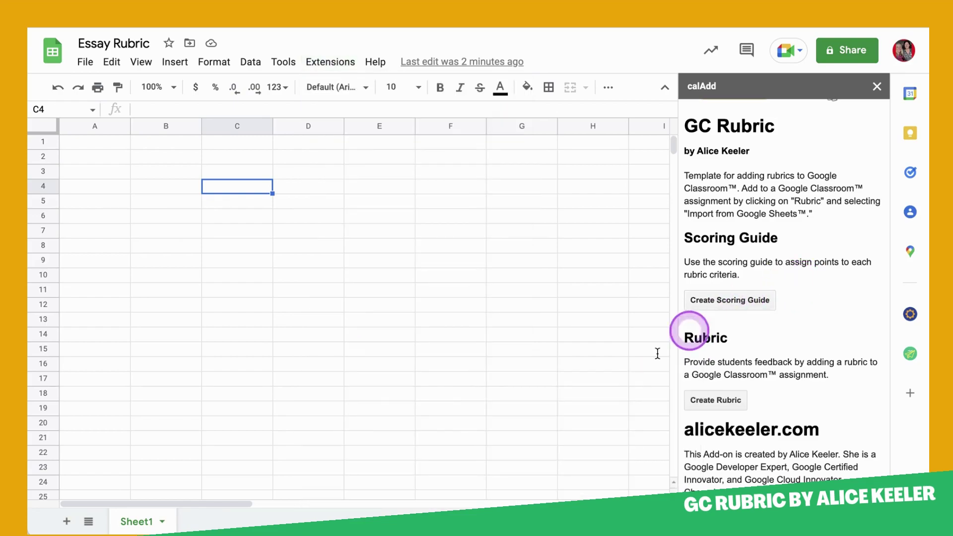
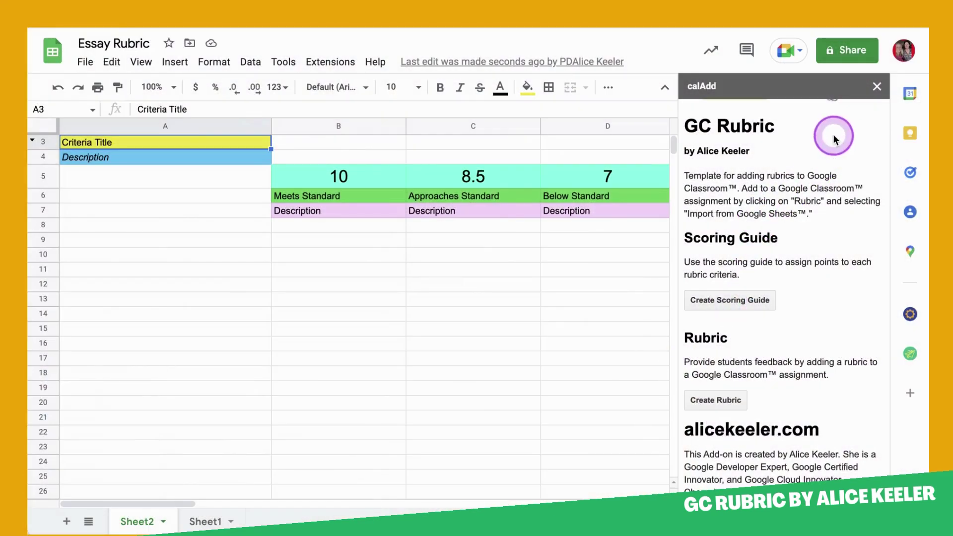
pyautogui.click(877, 90)
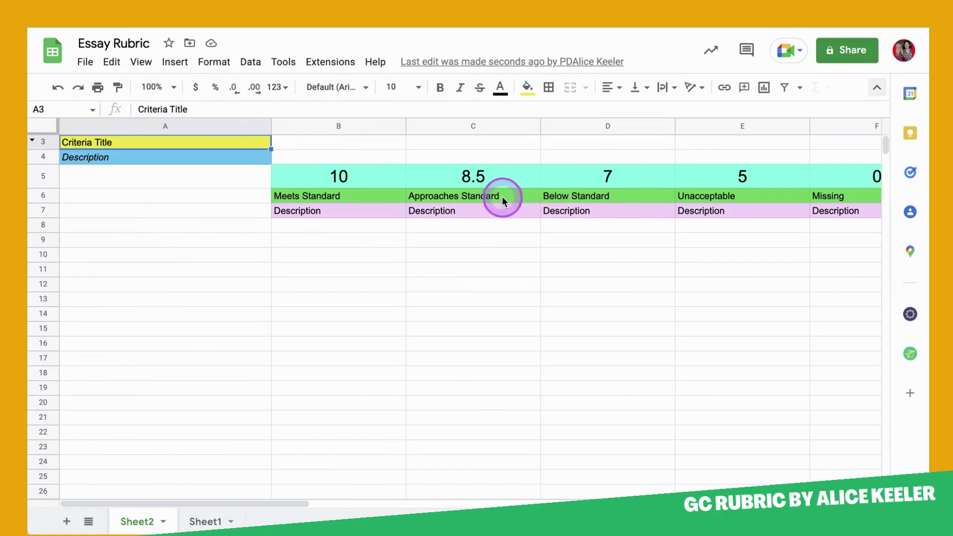
# Set the scores of the five rubric levels in row 5 to 5, 4, 3, 2 and 1
pyautogui.click(391, 175)
pyautogui.moveTo(391, 175); pyautogui.dragTo(827, 180)
pyautogui.click(619, 288)
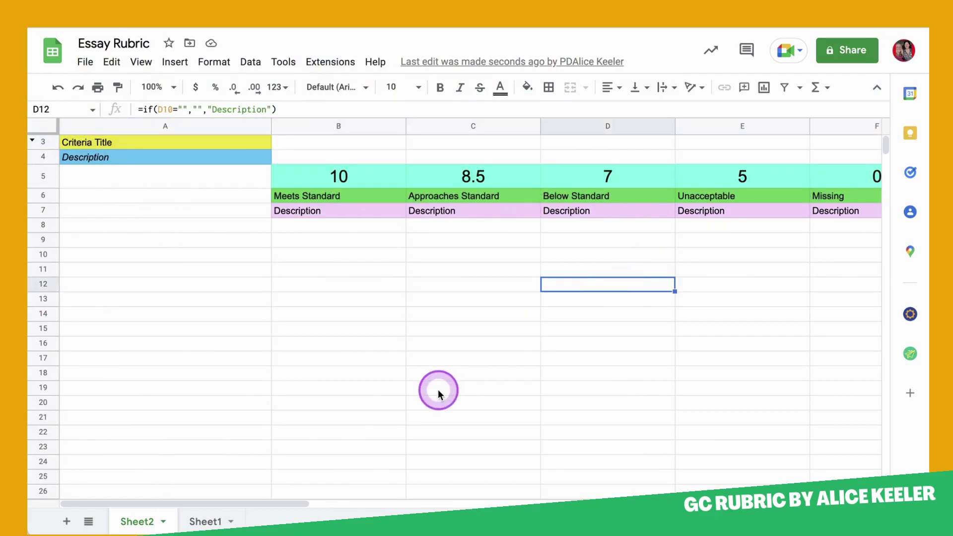
pyautogui.hotkey('ctrl', 'Home')
pyautogui.click(377, 180)
pyautogui.write('5')
pyautogui.press('Tab')
pyautogui.write('4')
pyautogui.press('Tab')
pyautogui.write('3')
pyautogui.press('Tab')
pyautogui.write('2')
pyautogui.press('Tab')
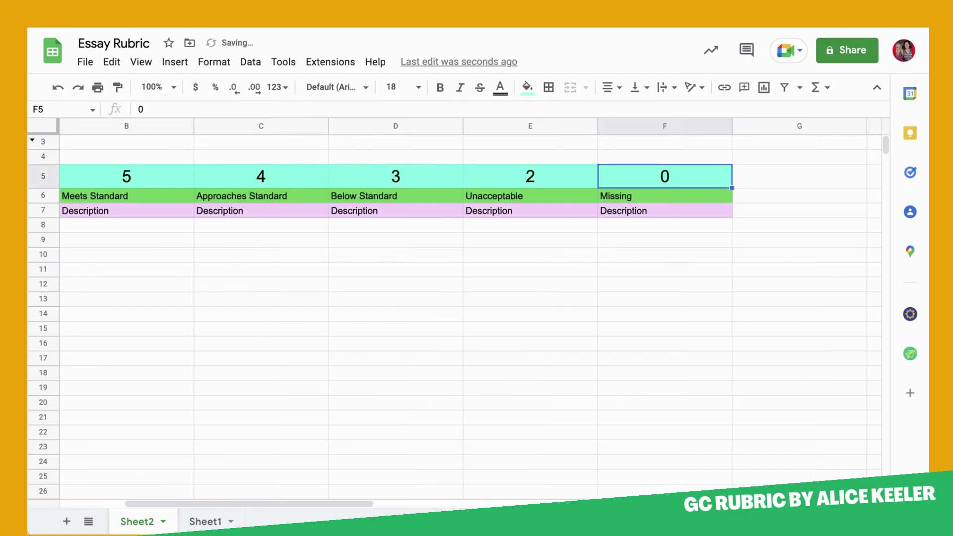
pyautogui.write('1')
pyautogui.press('Tab')
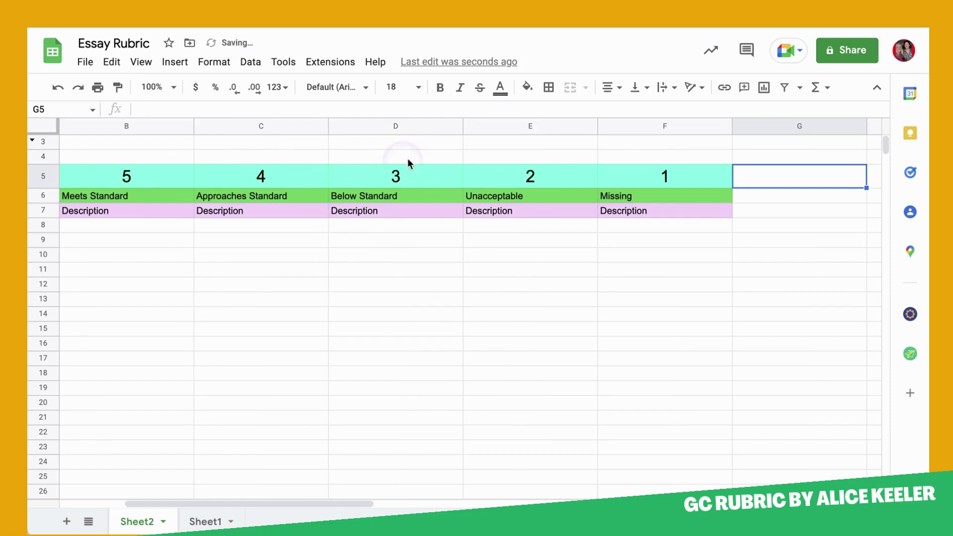
# Clear the score, level name and description of the "Missing" level in F5:F7
pyautogui.click(682, 178)
pyautogui.moveTo(682, 200); pyautogui.dragTo(683, 217)
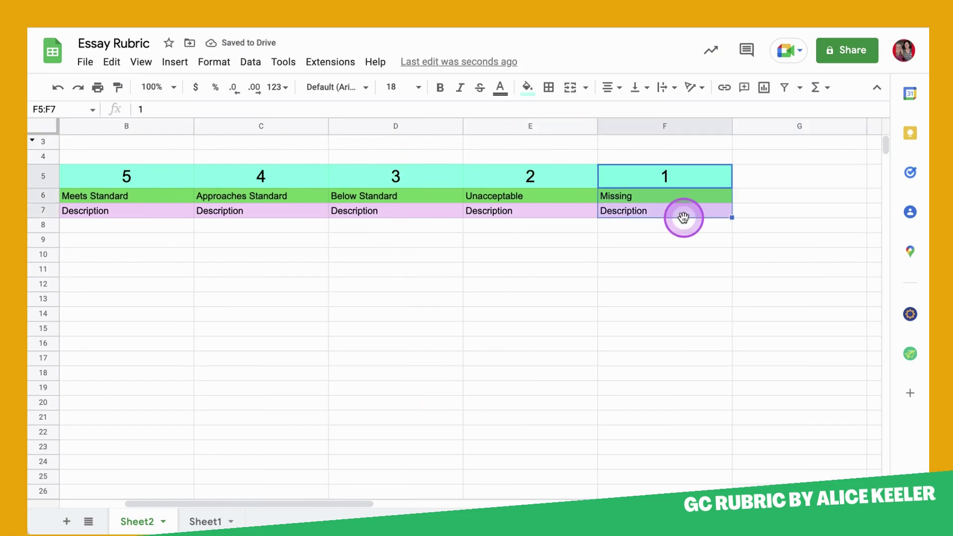
pyautogui.press('Delete')
# Set the scores of the four remaining levels in B5:E5 to 4, 3, 2 and 1
pyautogui.click(153, 171)
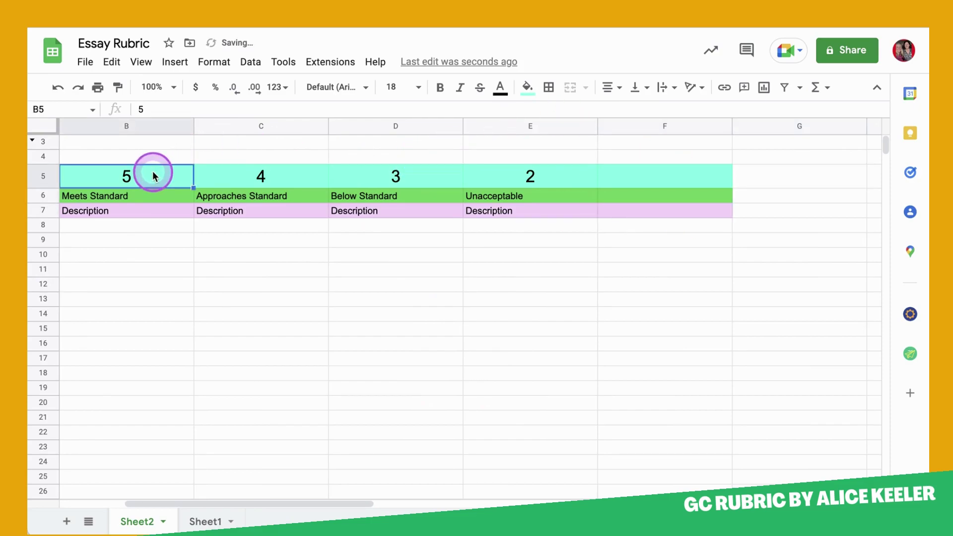
pyautogui.write('4')
pyautogui.press('Tab')
pyautogui.write('3')
pyautogui.press('Tab')
pyautogui.write('2')
pyautogui.press('Tab')
pyautogui.write('1')
pyautogui.press('Tab')
# Enter 0 as the score in F5 and clear it again
pyautogui.write('0')
pyautogui.press('Tab')
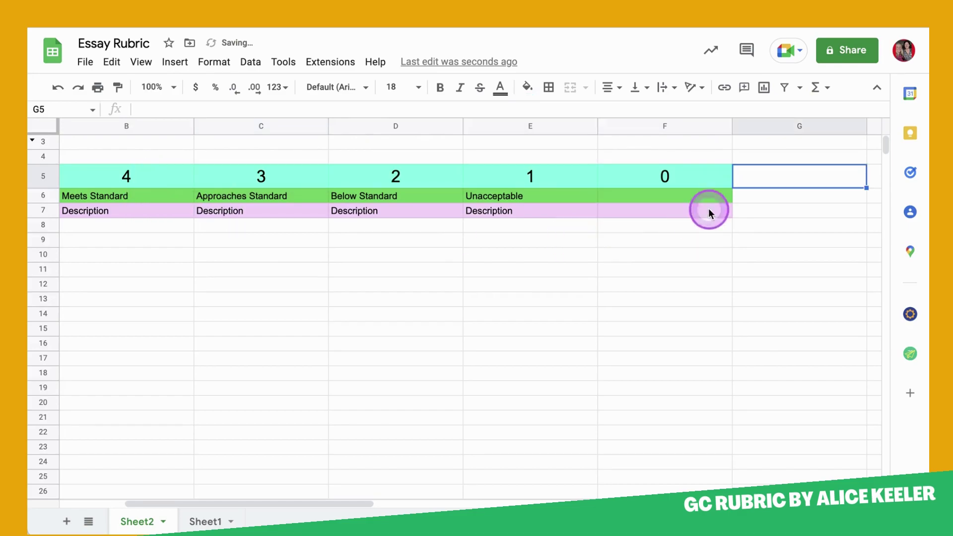
pyautogui.click(665, 176)
pyautogui.press('Delete')
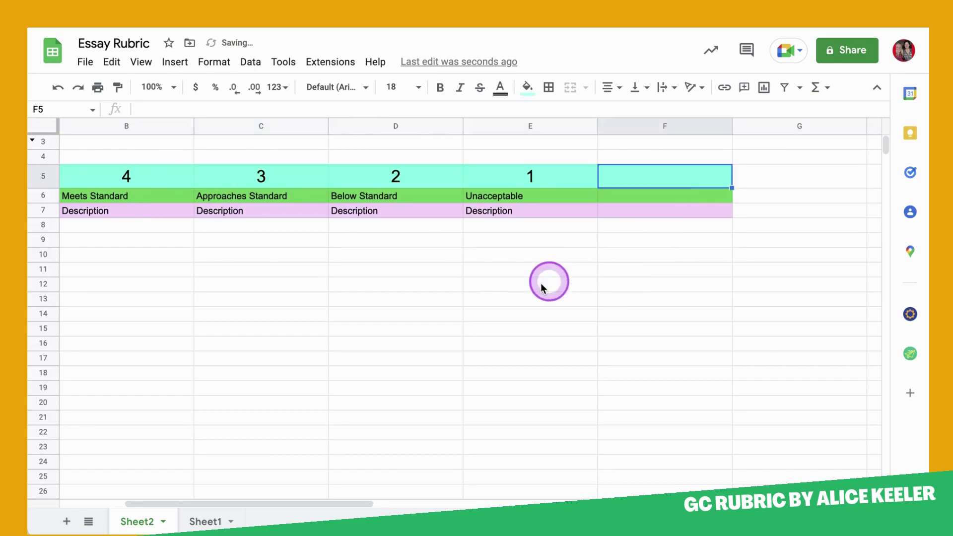
# Replace the first criterion's title in A3 with "Used a Google Doc"
pyautogui.hscroll(-5, 530, 293)
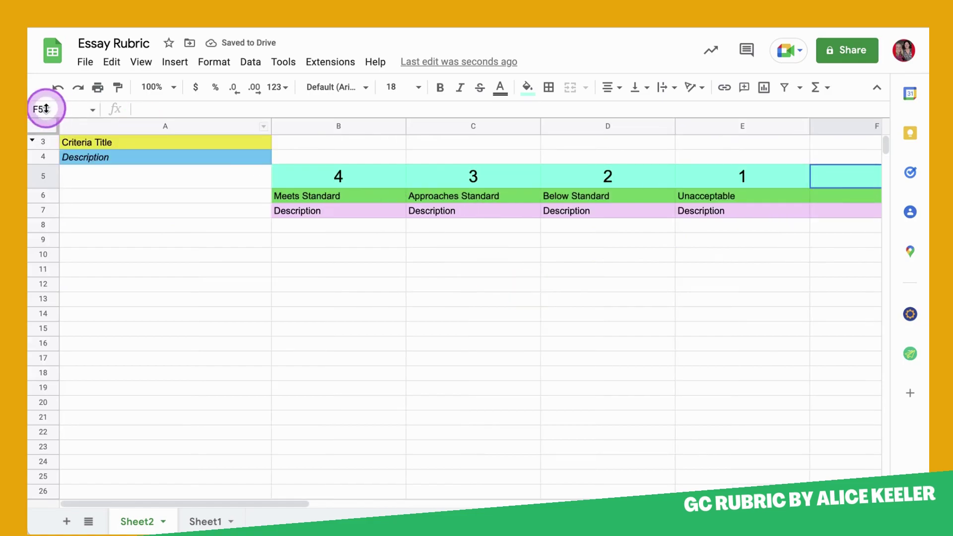
pyautogui.click(64, 142)
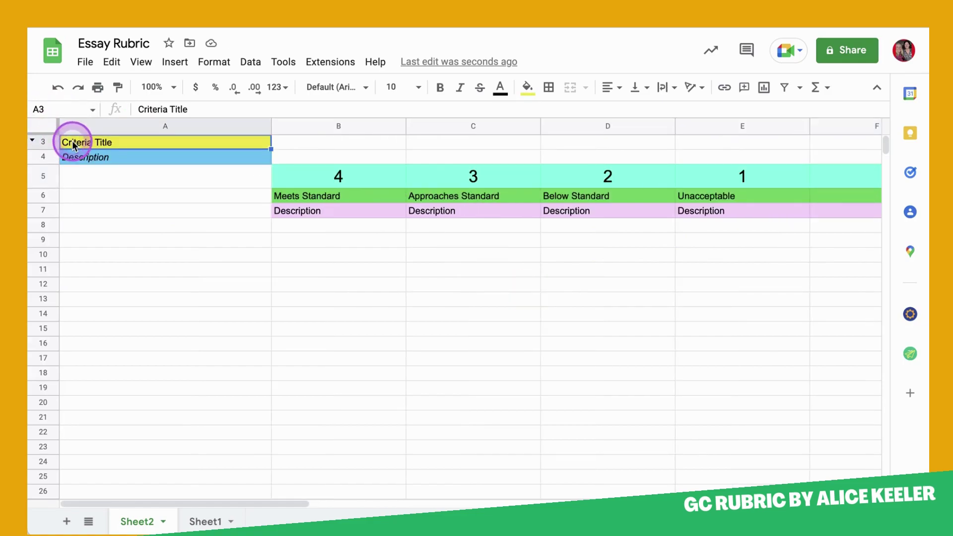
pyautogui.click(104, 143)
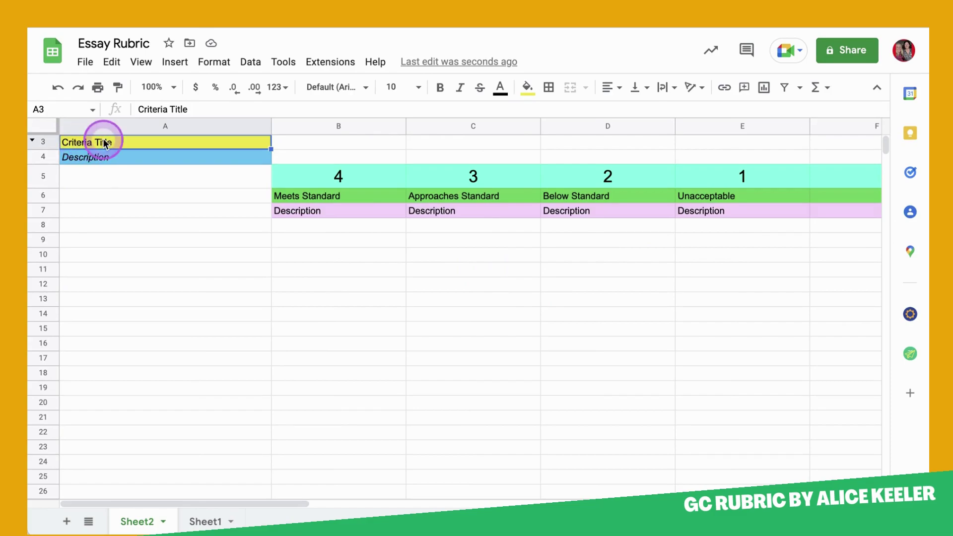
pyautogui.write('Used a Google Doc')
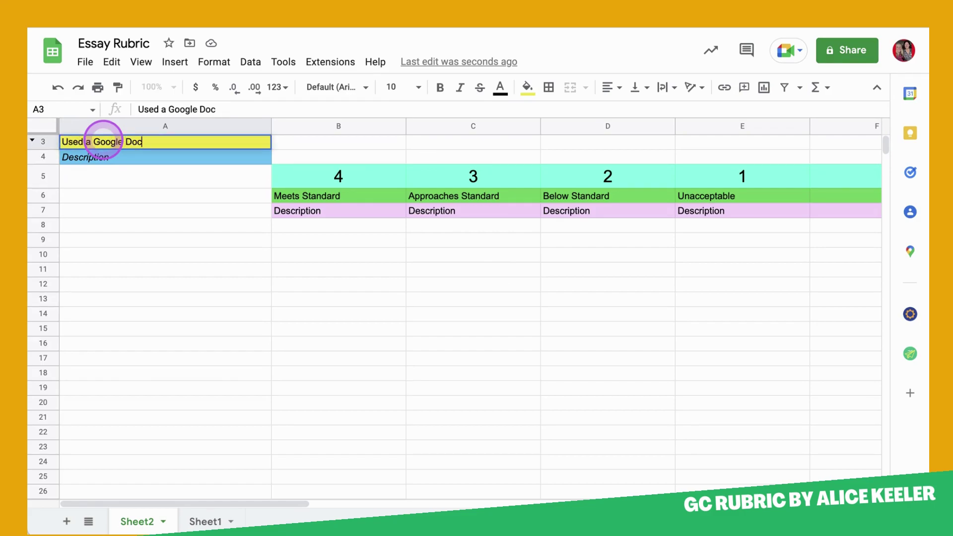
pyautogui.press('Return')
# Enter "Your essay needs to be properly formatted in a Google Doc in MLA style" as the first criterion's description in A4
pyautogui.write('Your e')
pyautogui.write('ssa')
pyautogui.write('y o')
pyautogui.write('eeds to ')
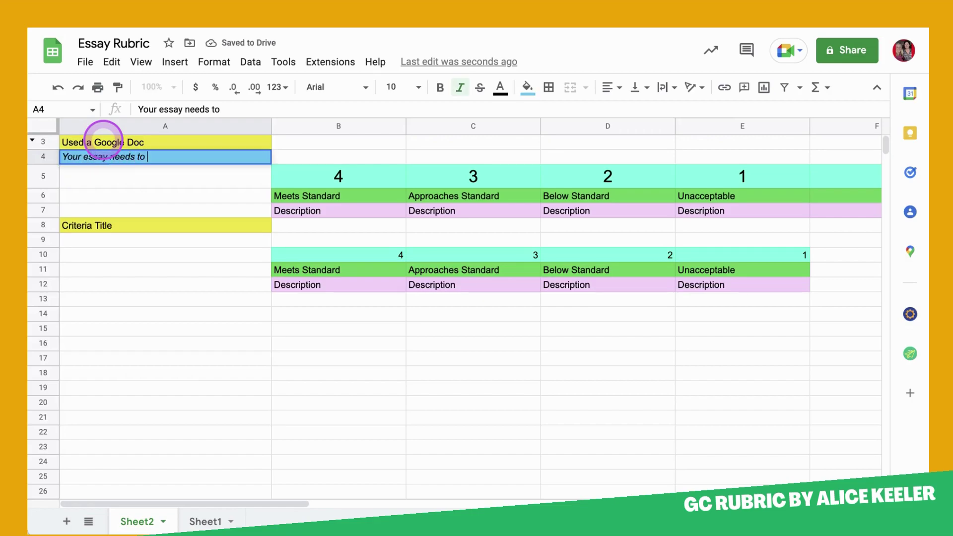
pyautogui.write('be properly formmatted in a Google Doc in MLA style')
pyautogui.press('Return')
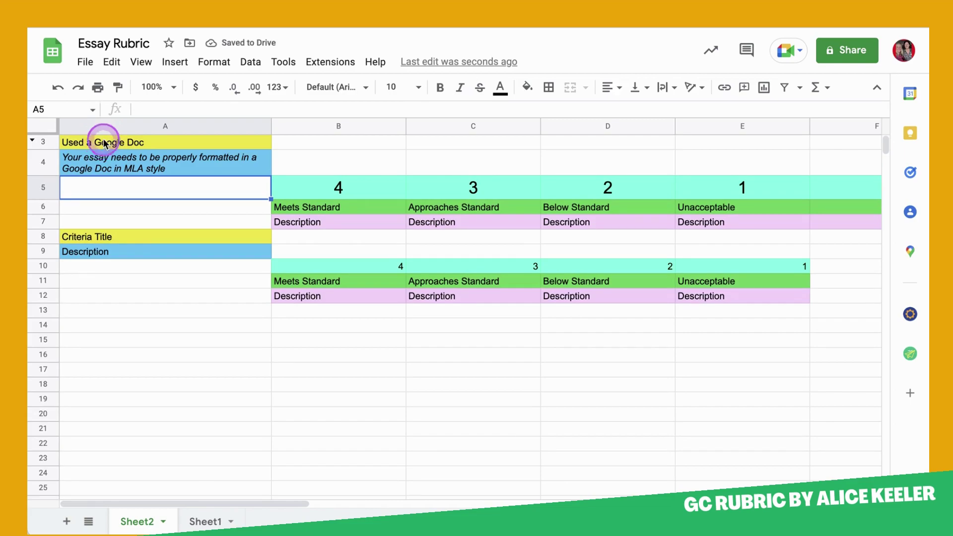
pyautogui.click(106, 142)
pyautogui.click(99, 173)
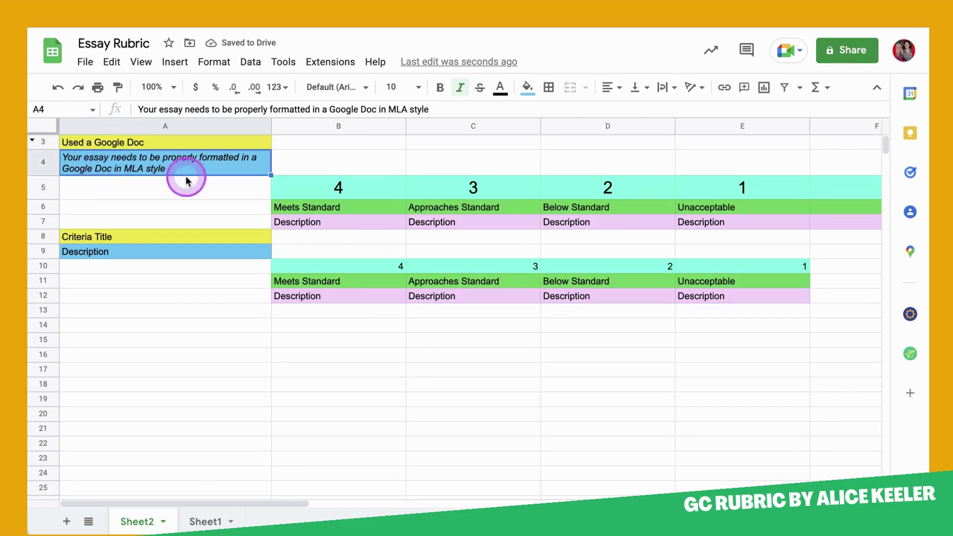
pyautogui.click(359, 227)
pyautogui.moveTo(362, 191); pyautogui.dragTo(376, 215)
pyautogui.click(439, 191)
pyautogui.moveTo(439, 191); pyautogui.dragTo(440, 221)
# For the first criterion, describe Meets Standard as "Used MLA in a Google Doc" and Unacceptable as "Wrote it in stone"
pyautogui.click(332, 219)
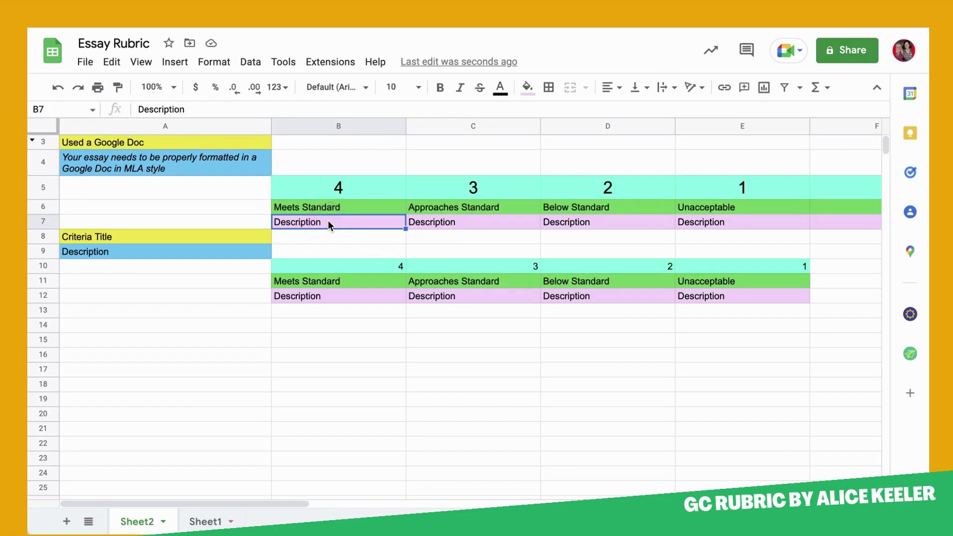
pyautogui.write('Used MLA in a Google Doc')
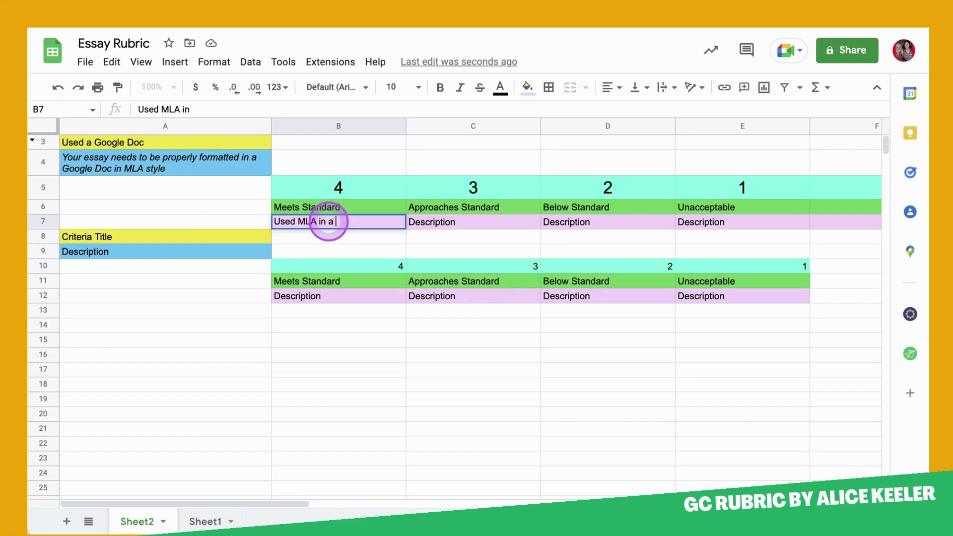
pyautogui.click(735, 226)
pyautogui.write('Wrote t in stone')
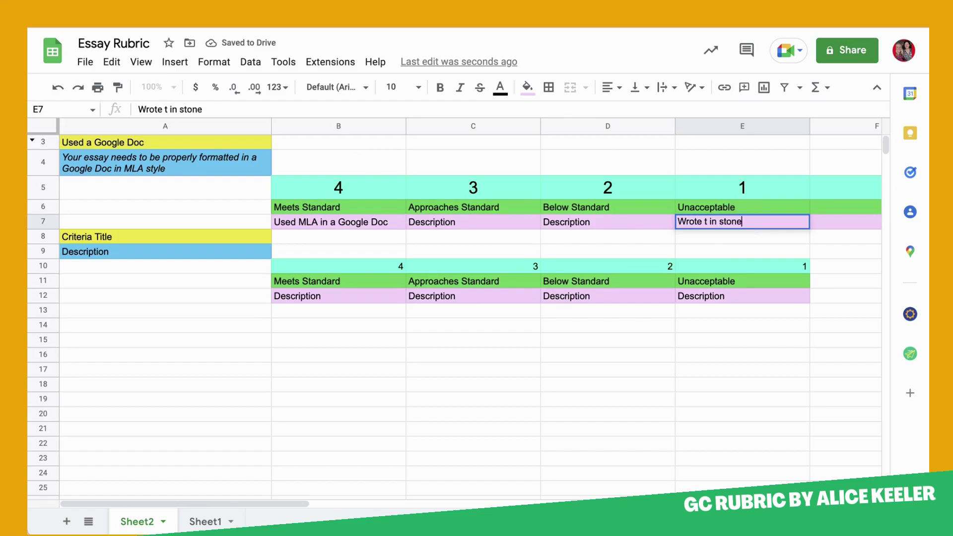
pyautogui.click(704, 220)
pyautogui.write('i')
pyautogui.moveTo(128, 240); pyautogui.dragTo(612, 314)
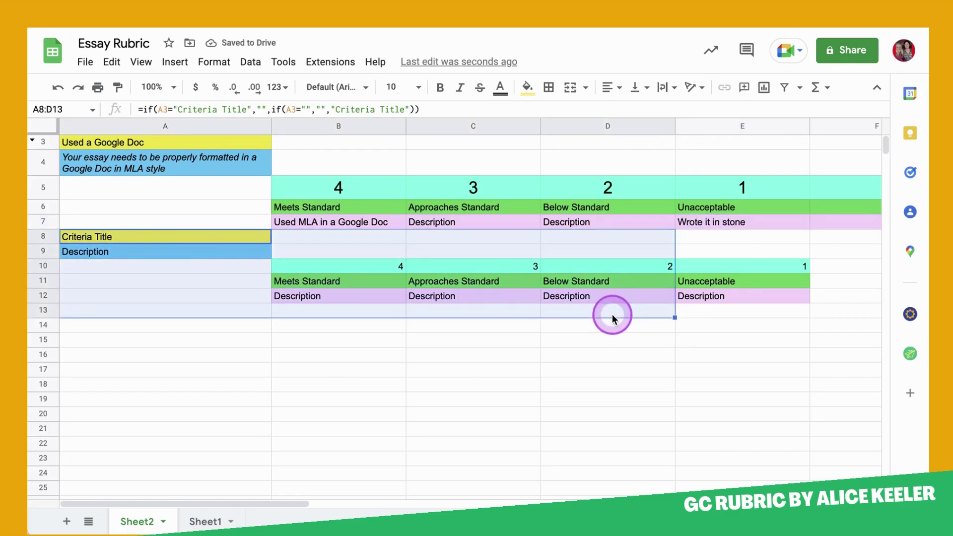
pyautogui.click(414, 281)
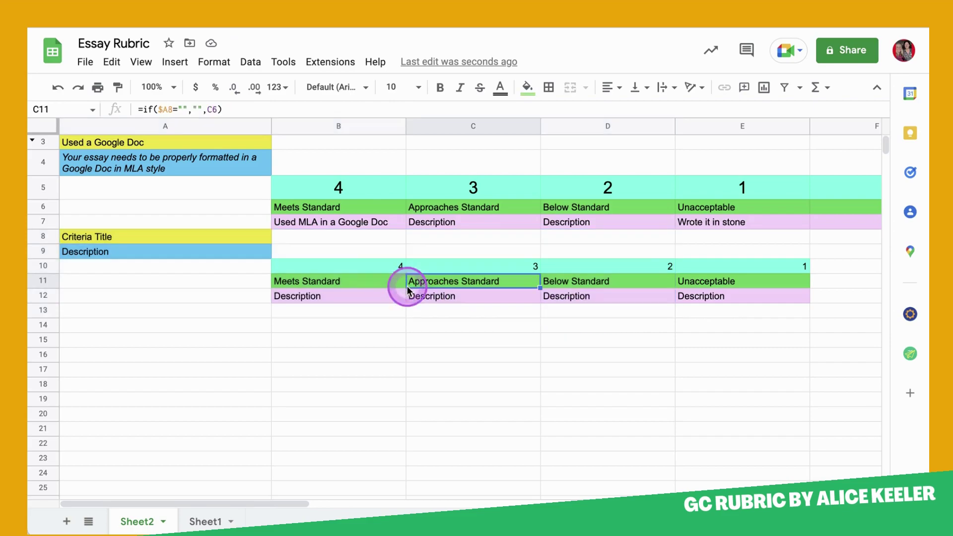
pyautogui.moveTo(380, 264); pyautogui.dragTo(694, 265)
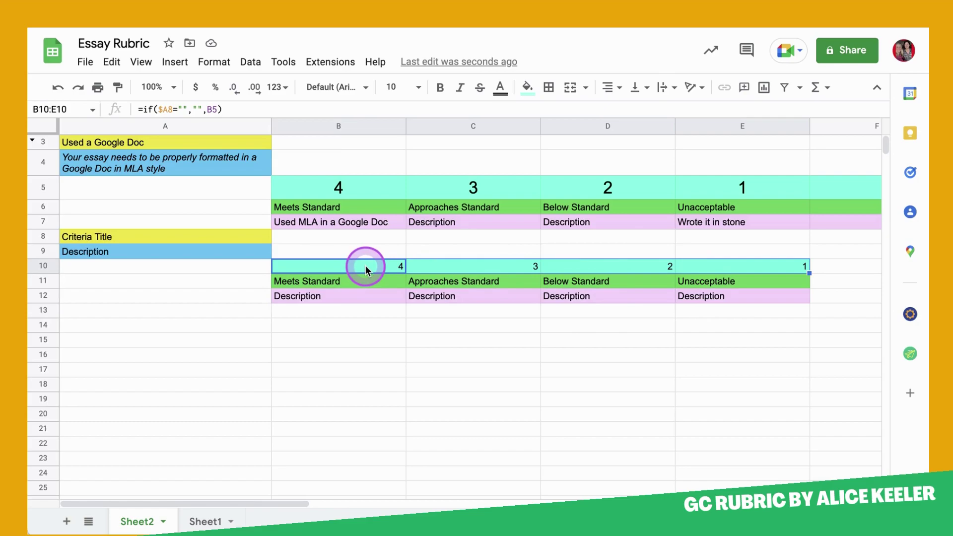
pyautogui.moveTo(365, 194); pyautogui.dragTo(734, 213)
pyautogui.moveTo(346, 267); pyautogui.dragTo(712, 281)
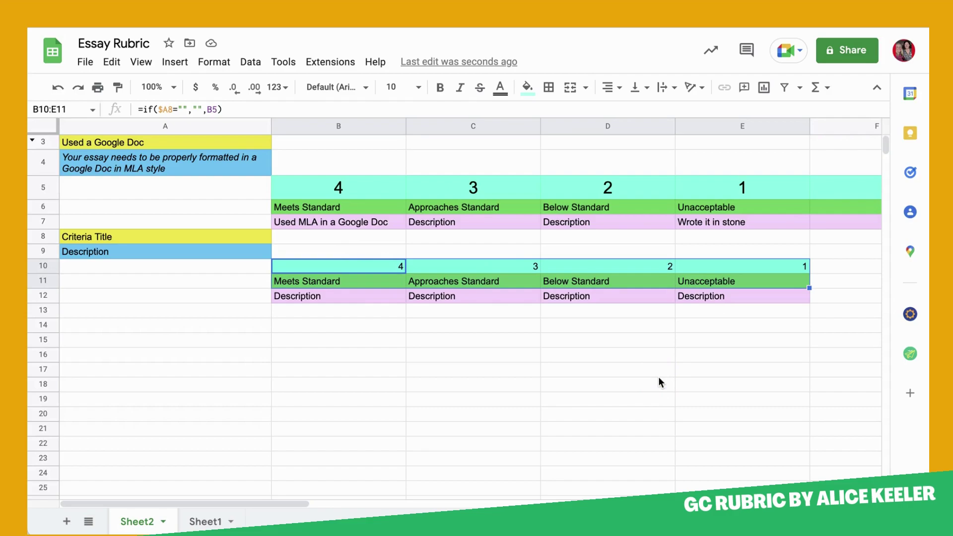
# Title the second criterion "Has a rough Draft" in A8 and describe it as "submitted the rough draft for feedback" in A9
pyautogui.click(195, 235)
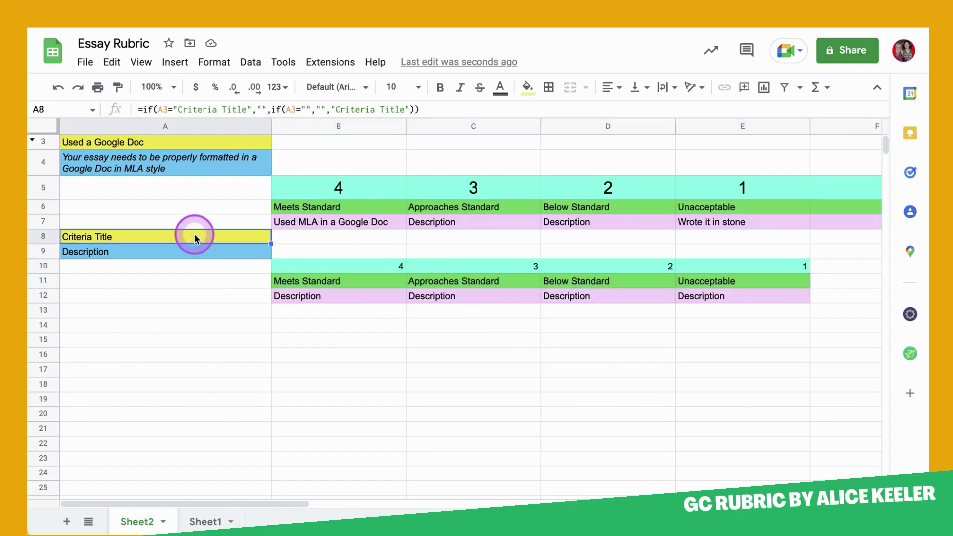
pyautogui.write('Has a rou')
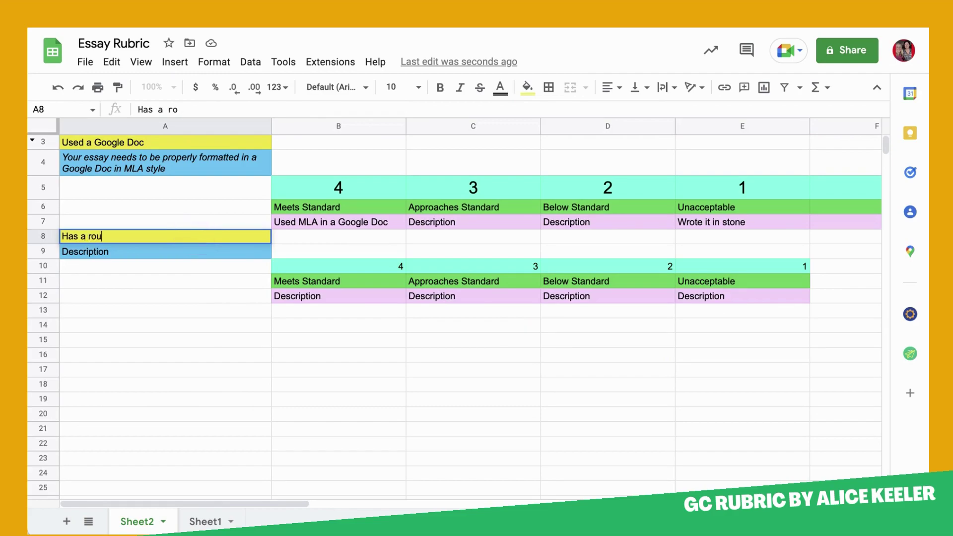
pyautogui.write('gh Draft')
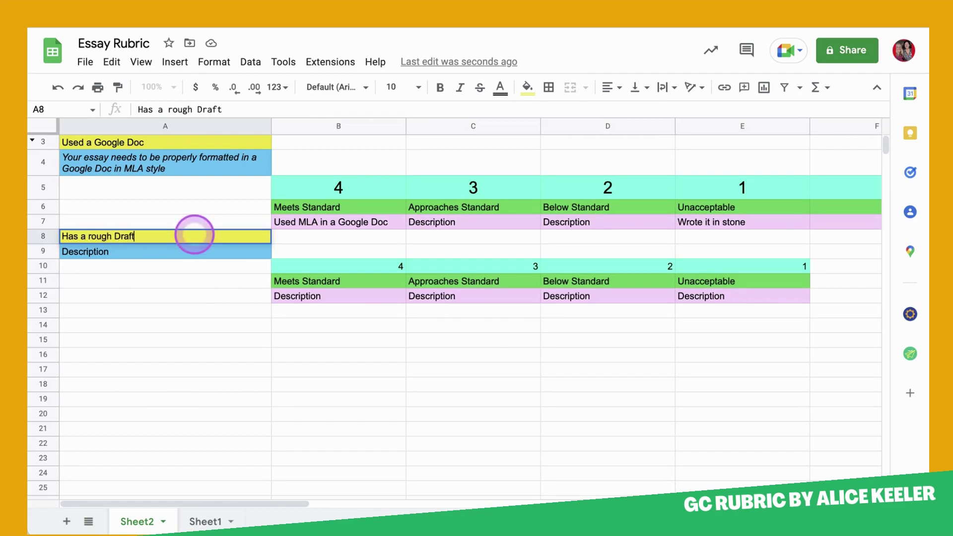
pyautogui.press('Return')
pyautogui.write('submit')
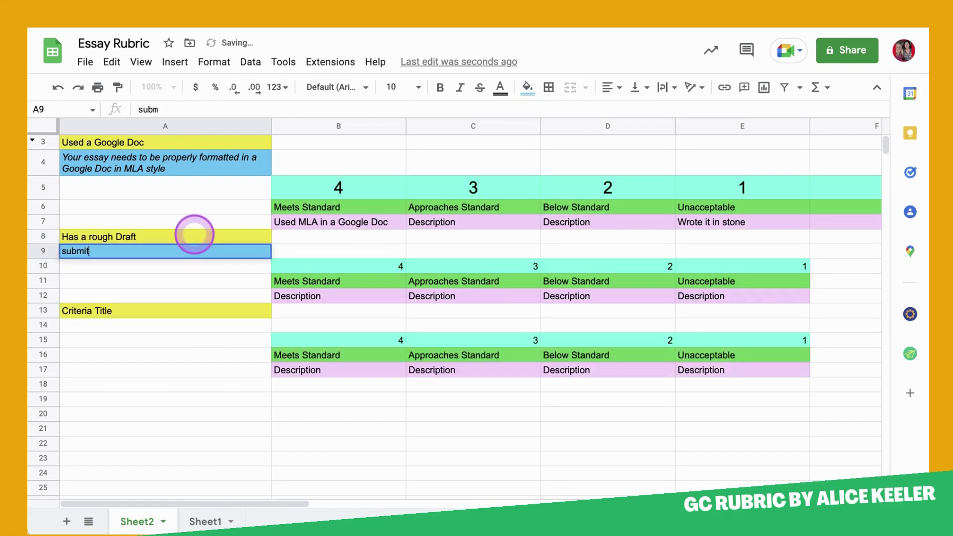
pyautogui.write('ted the ru')
pyautogui.write('ugh draft fo')
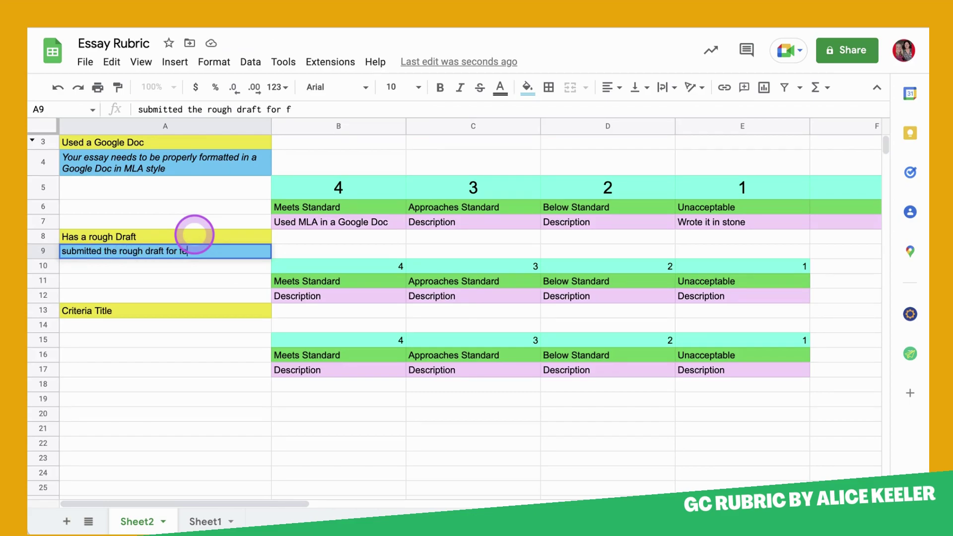
pyautogui.write('r feedback')
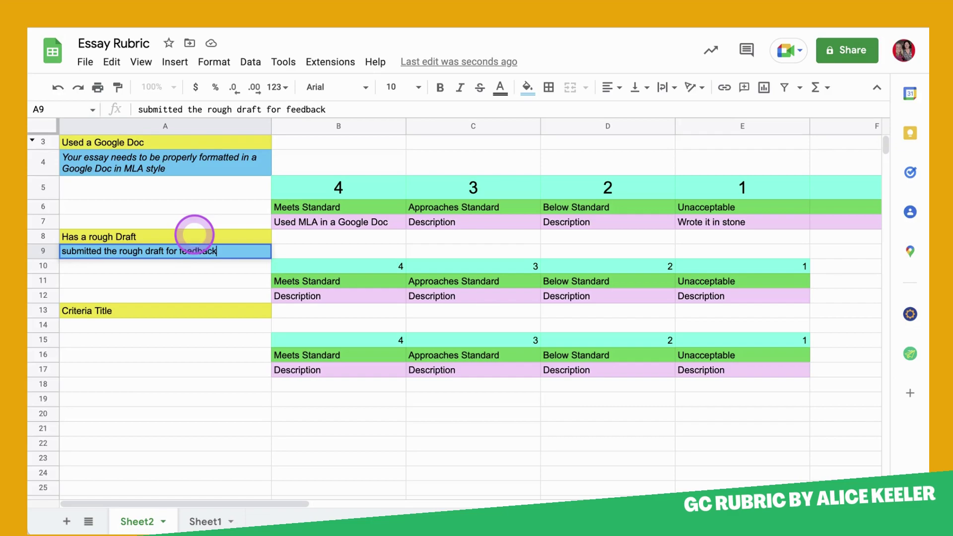
# Title the third criterion "Uses commas" in A13 and describe it as "Properly uses commas" in A14
pyautogui.click(115, 311)
pyautogui.write('Uses ')
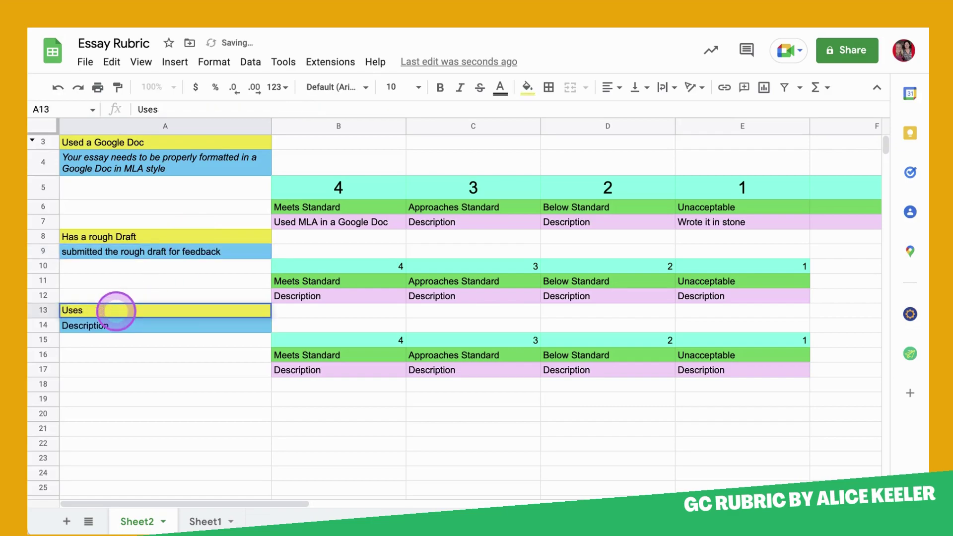
pyautogui.write('commas')
pyautogui.click(94, 330)
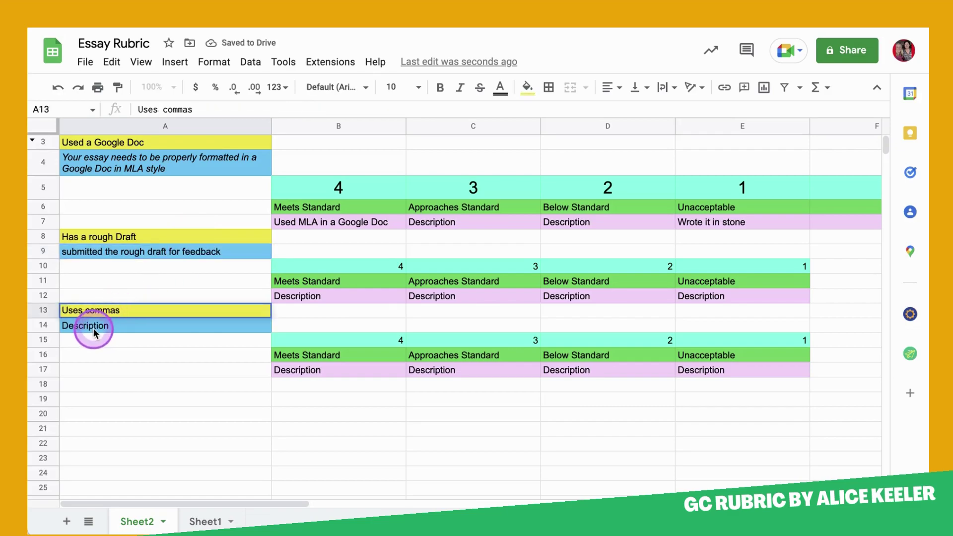
pyautogui.write('Properly ')
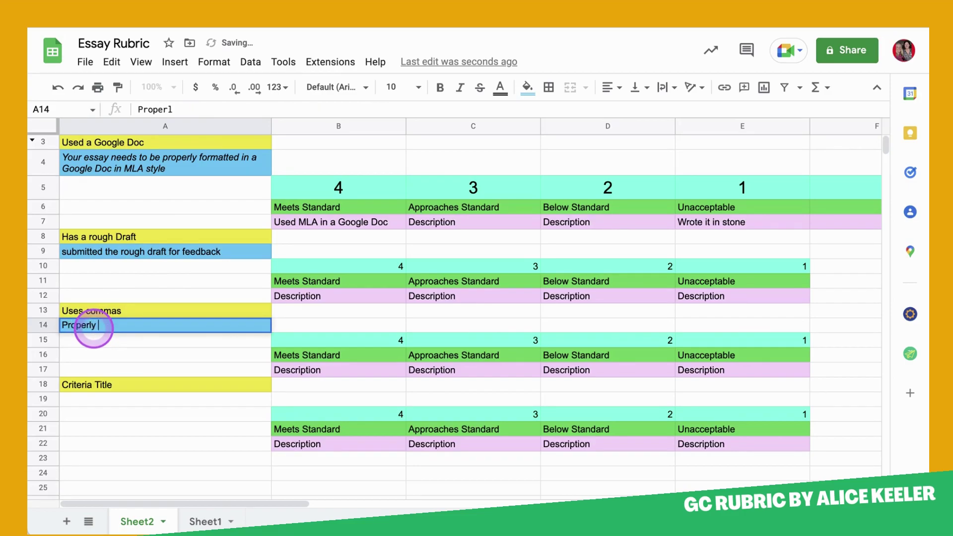
pyautogui.write('uses commas')
pyautogui.click(80, 385)
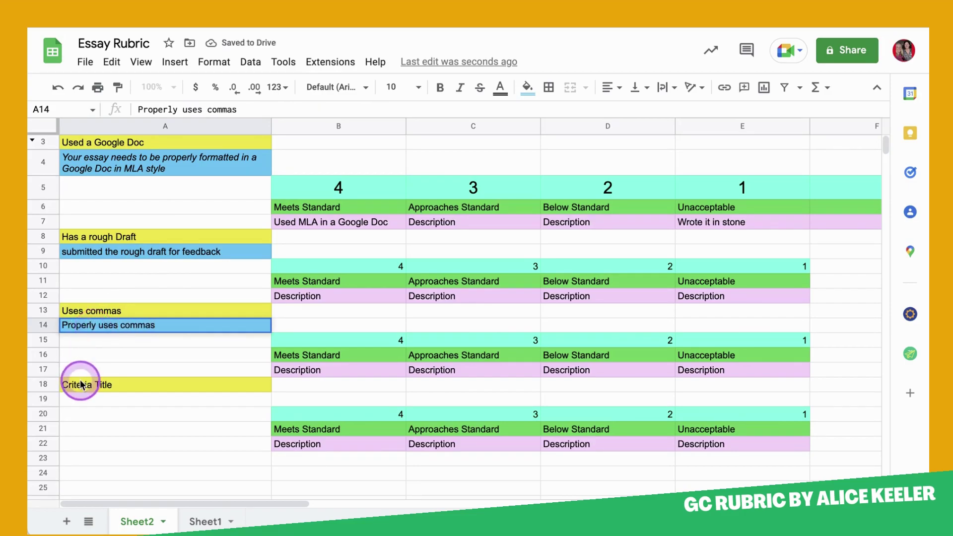
pyautogui.moveTo(123, 369); pyautogui.dragTo(182, 433)
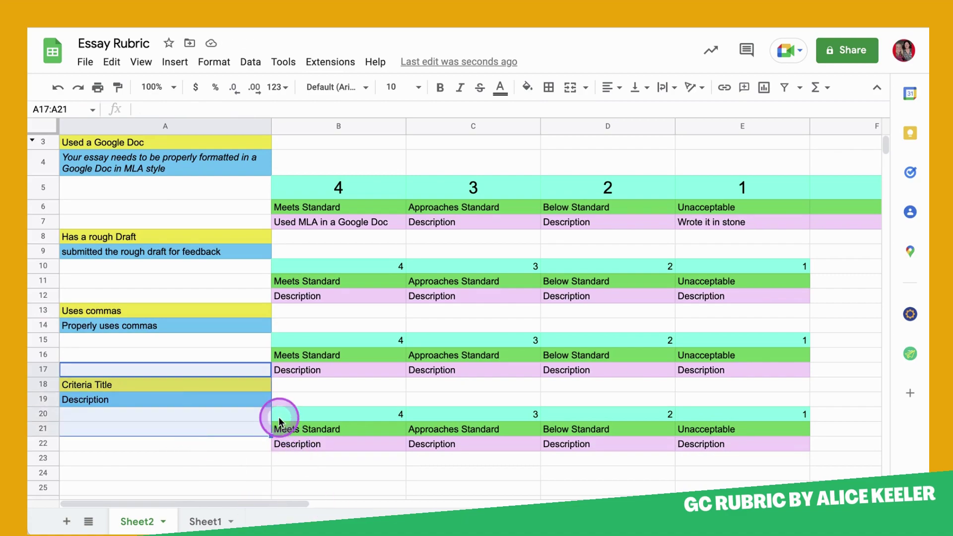
# For the third criterion, describe Meets Standard as "Commas are used correctly" and Below Standard as "Could do better with commas"
pyautogui.click(331, 370)
pyautogui.write('Commas are used correctly')
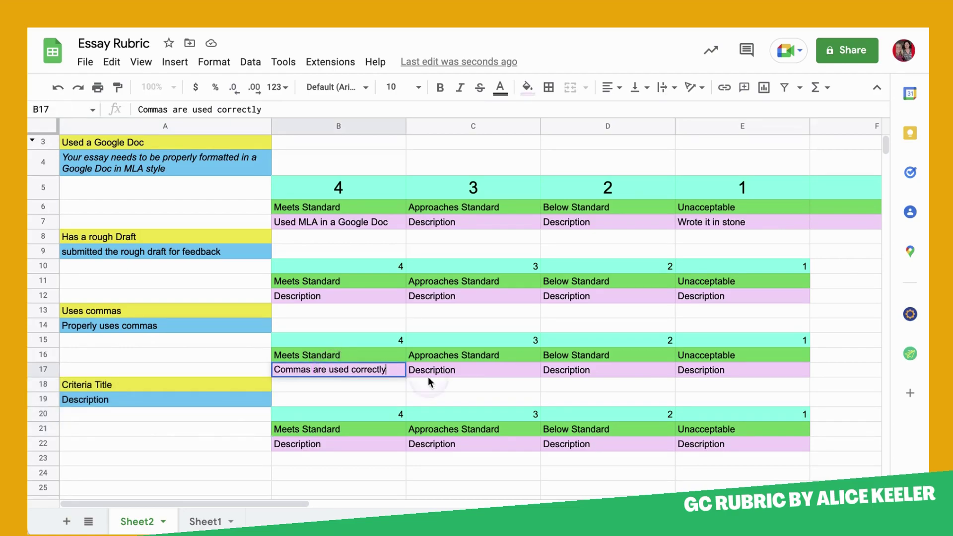
pyautogui.click(579, 370)
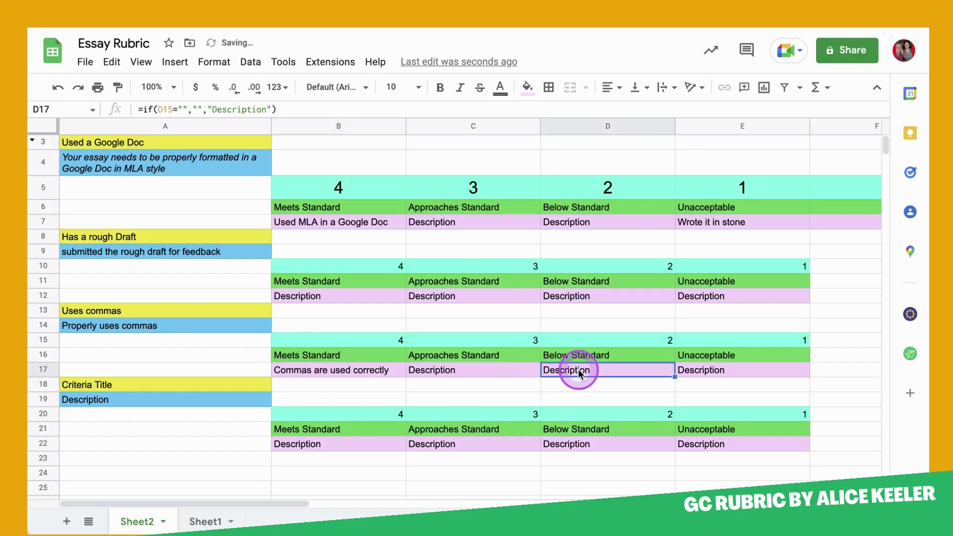
pyautogui.write('Could do better with commas')
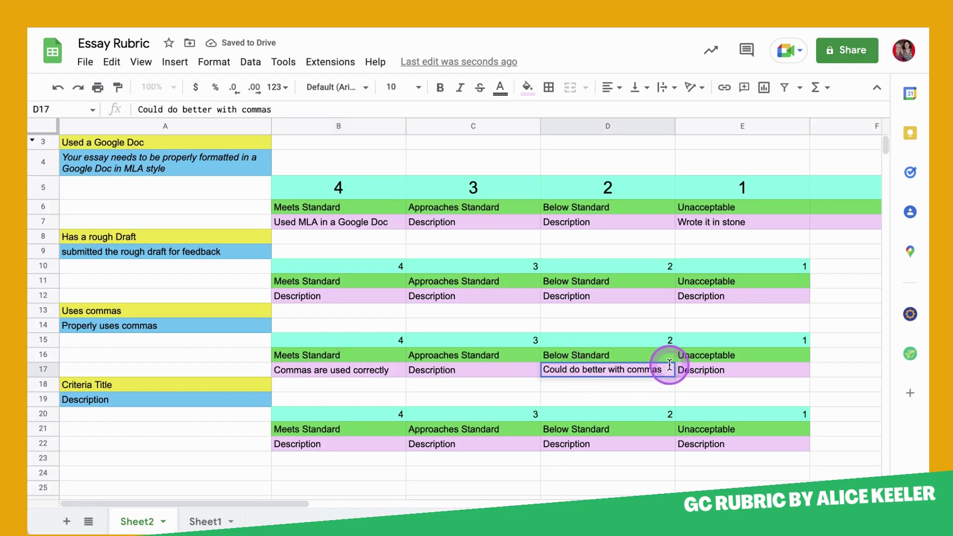
pyautogui.click(375, 222)
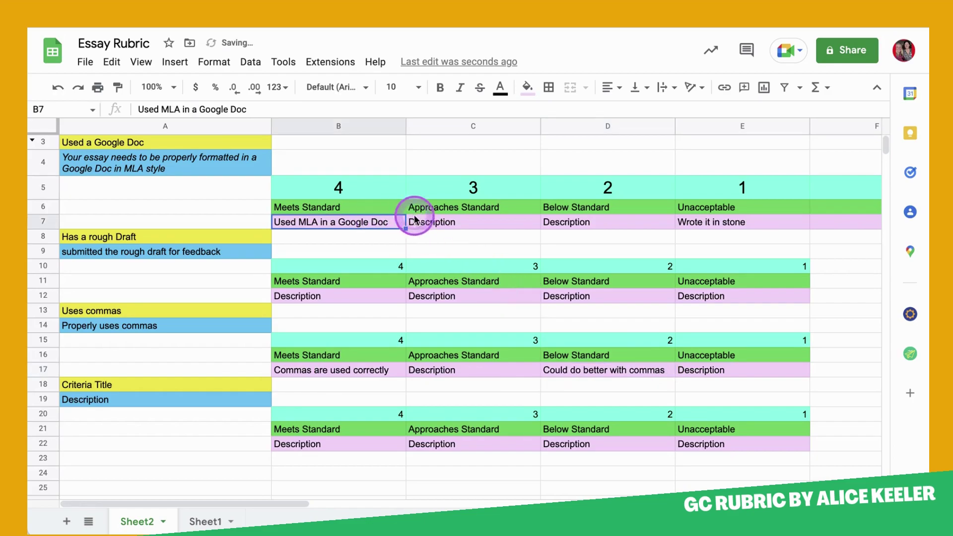
pyautogui.moveTo(451, 219); pyautogui.dragTo(577, 349)
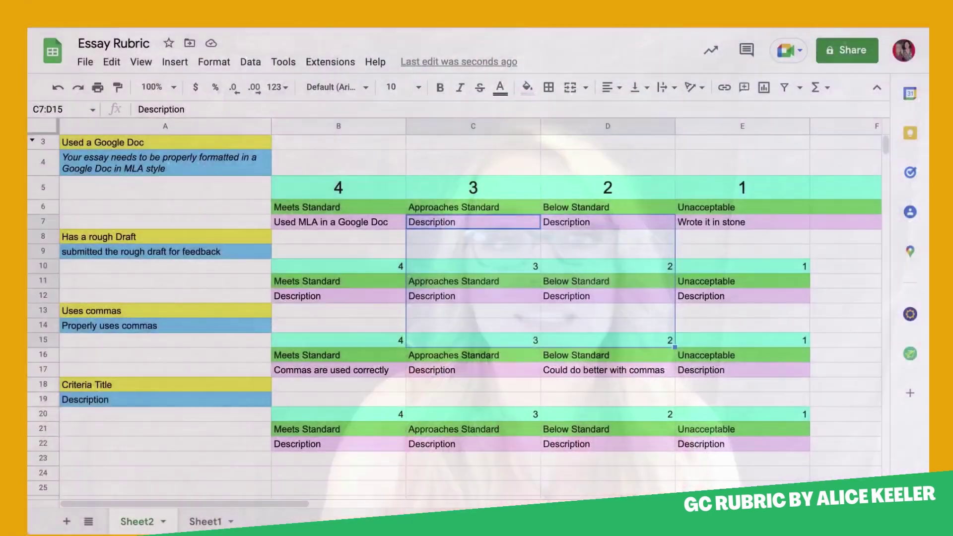
# Run Finalize & Download from the GC Rubric add-on on the finished rubric and dismiss its message
pyautogui.click(339, 63)
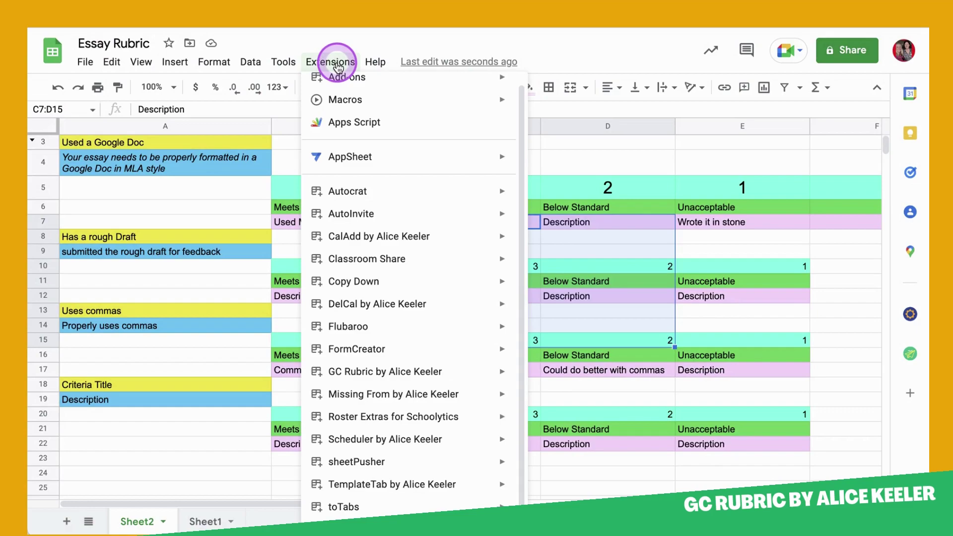
pyautogui.moveTo(350, 380)
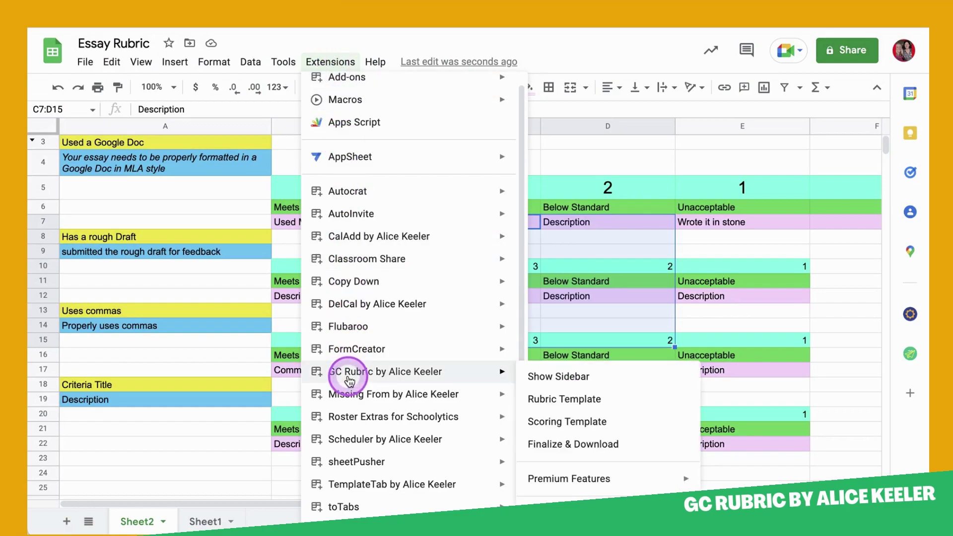
pyautogui.click(626, 452)
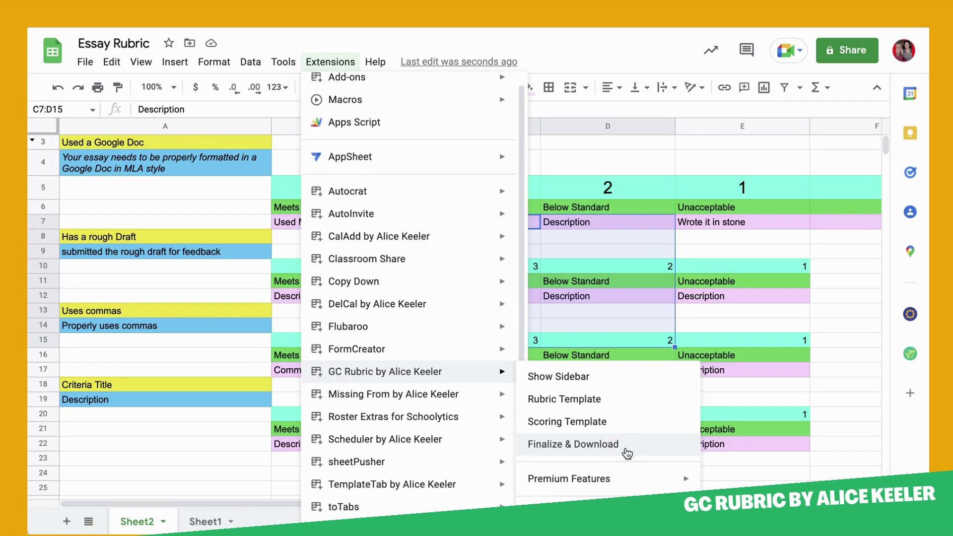
pyautogui.moveTo(626, 452); pyautogui.dragTo(592, 446)
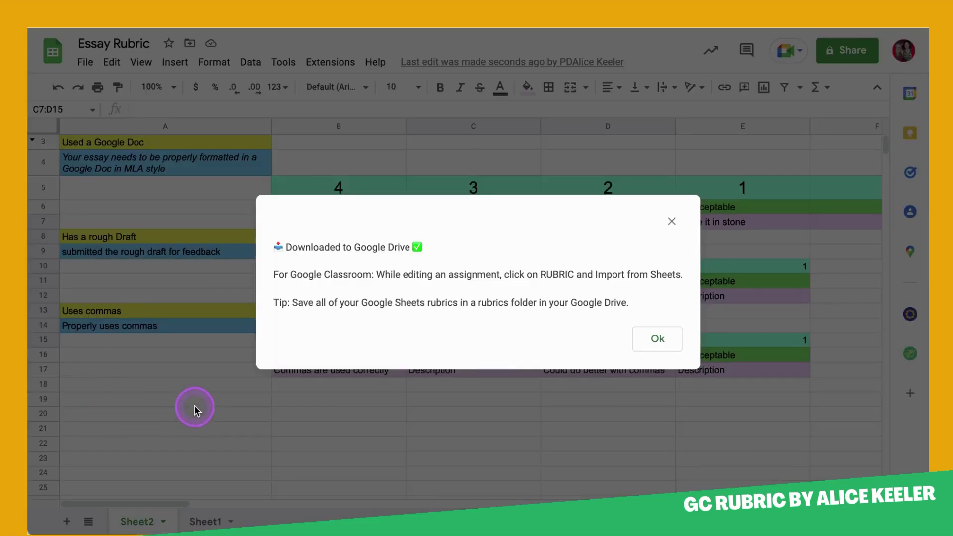
pyautogui.click(652, 340)
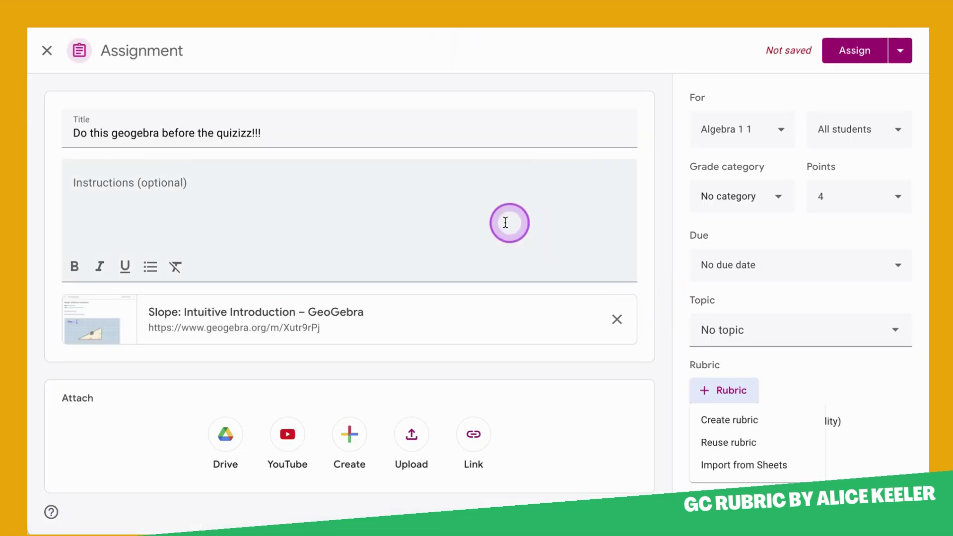
# In the Google Classroom assignment, import the rubric from the "Essay Rubric" spreadsheet in Google Drive
pyautogui.click(502, 222)
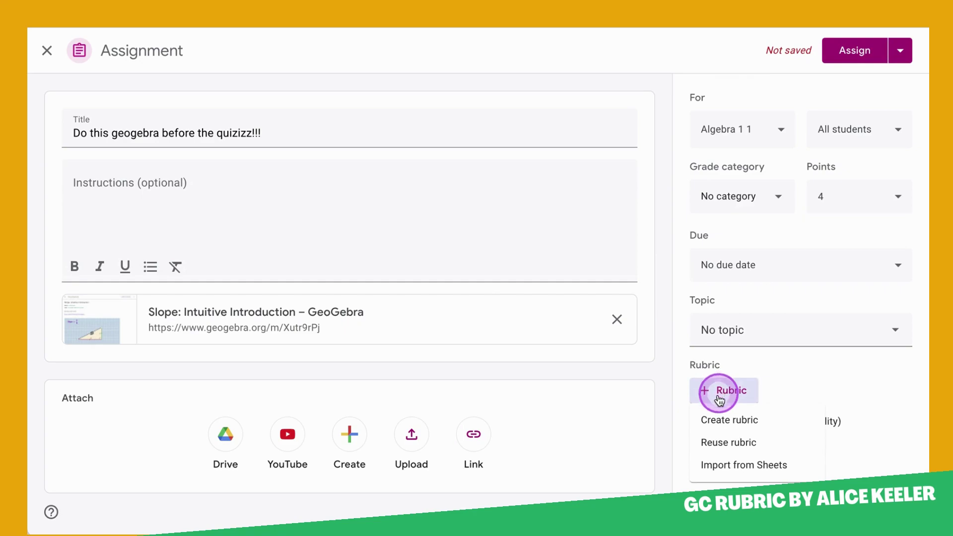
pyautogui.click(725, 473)
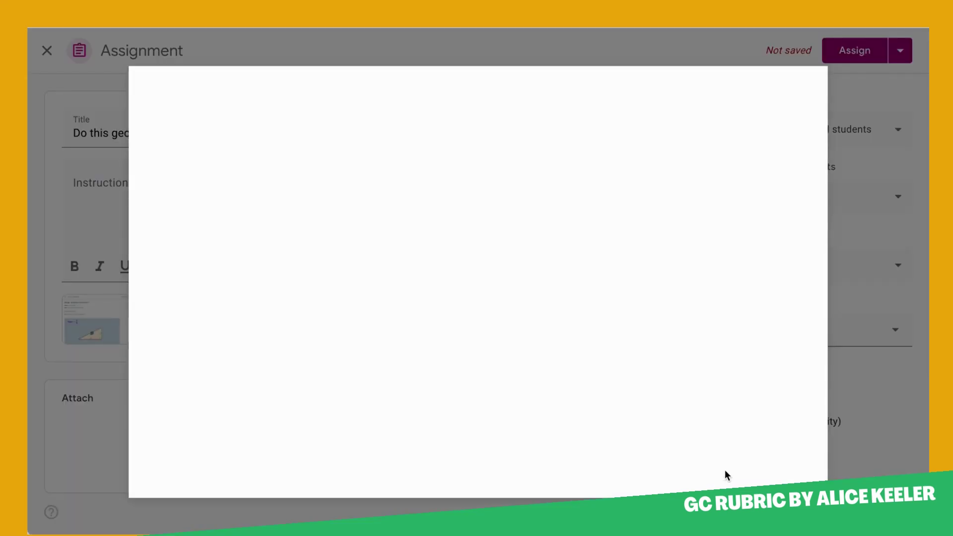
pyautogui.click(527, 254)
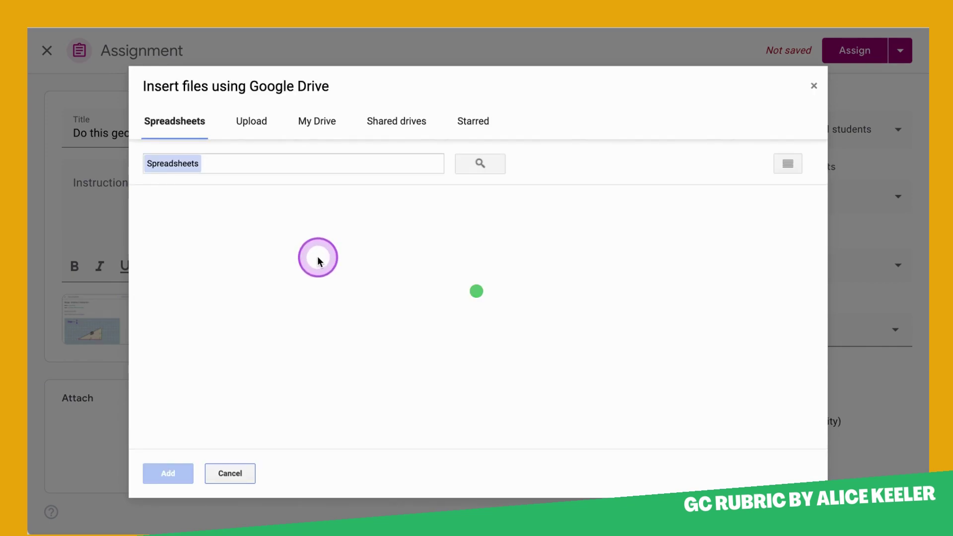
pyautogui.click(198, 291)
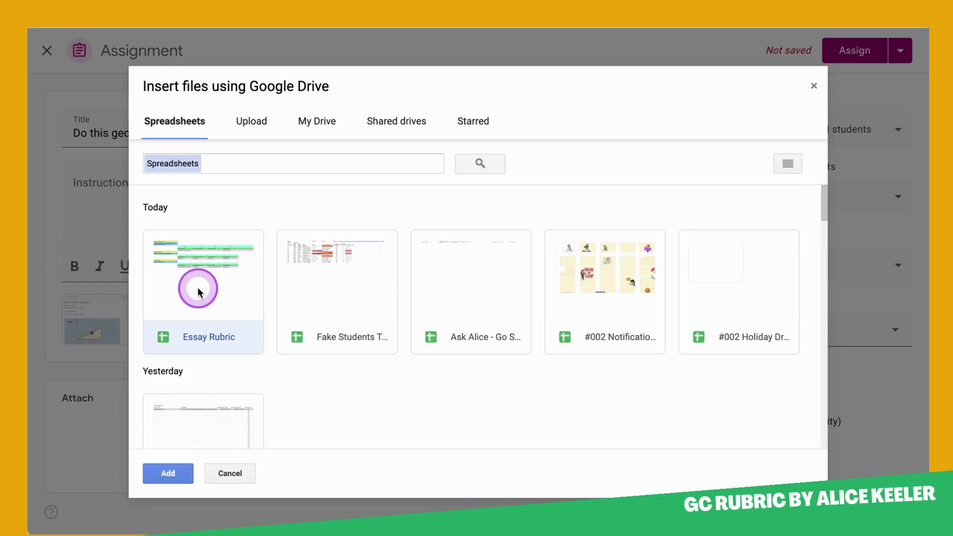
pyautogui.click(171, 472)
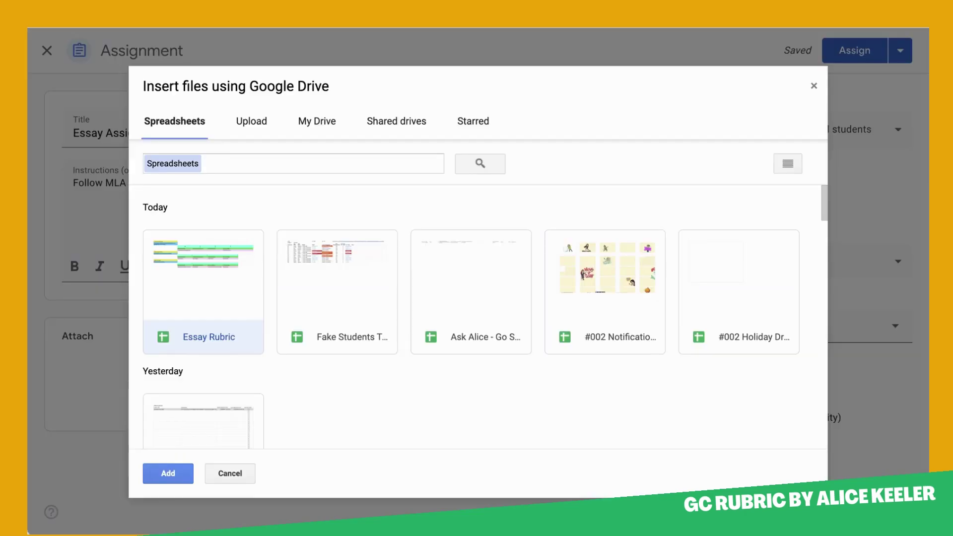
pyautogui.click(161, 473)
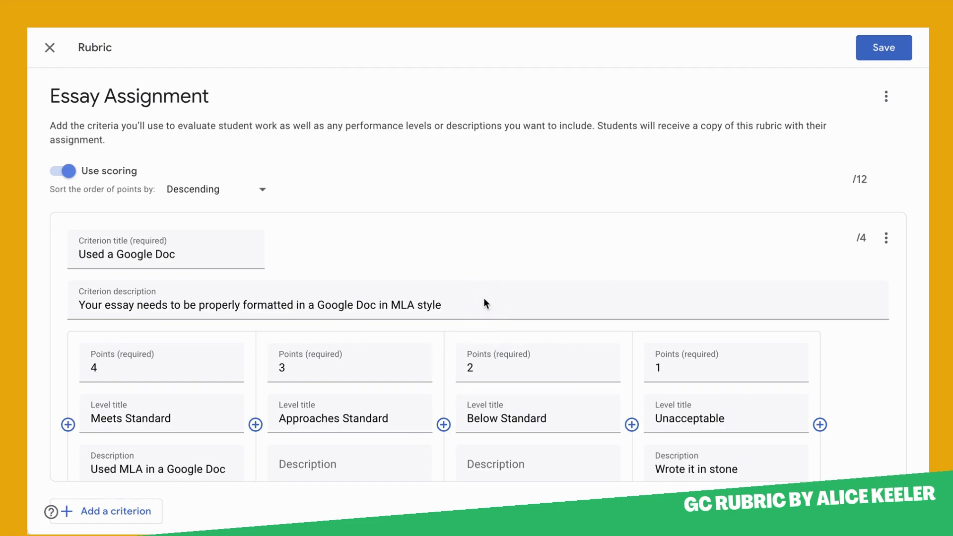
# Review the imported rubric's criteria, points, level titles and descriptions in the Essay Assignment
pyautogui.scroll(-3, 397, 391)
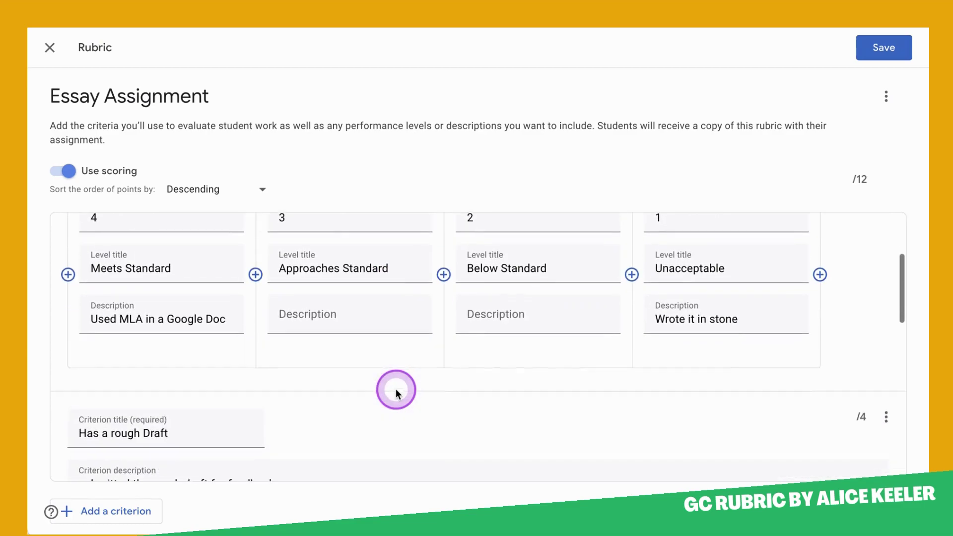
pyautogui.scroll(-4, 395, 389)
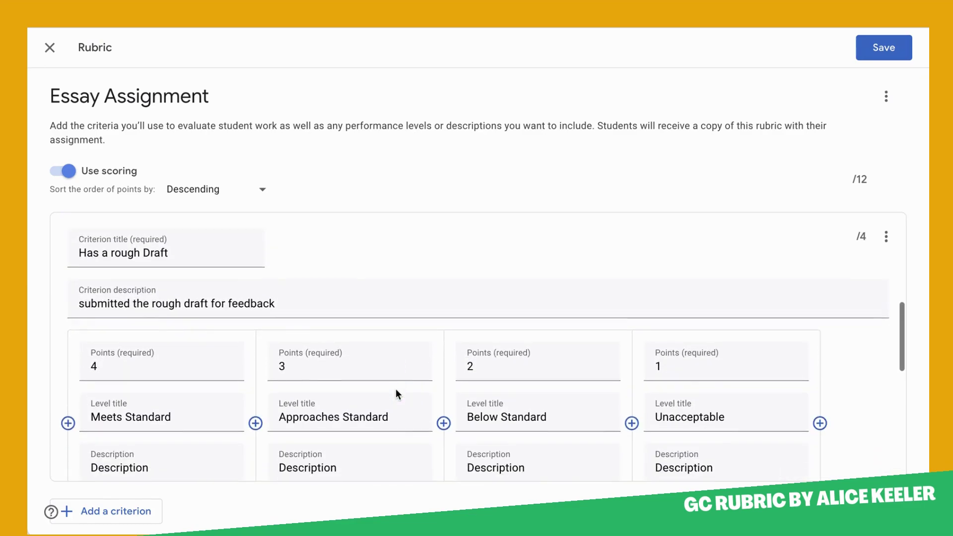
pyautogui.scroll(-2, 396, 390)
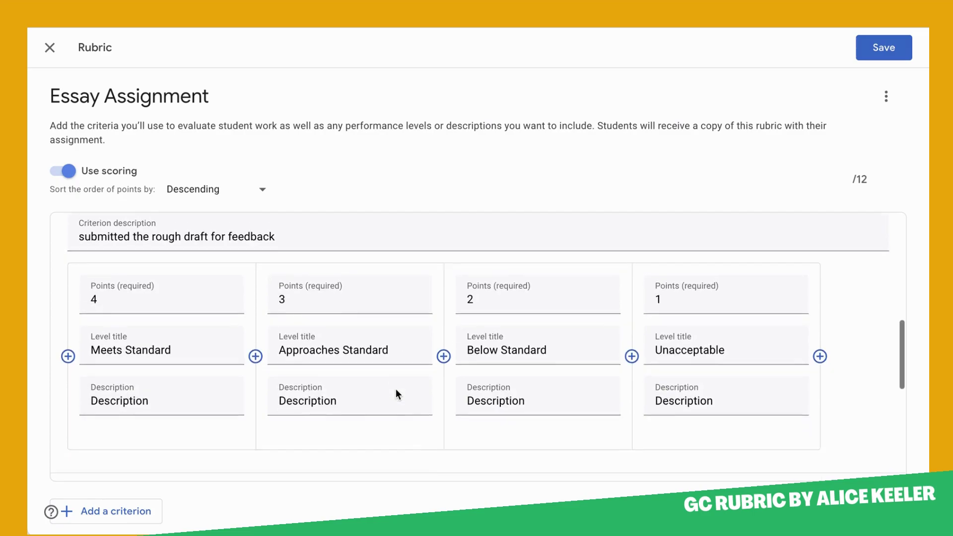
pyautogui.scroll(1, 394, 389)
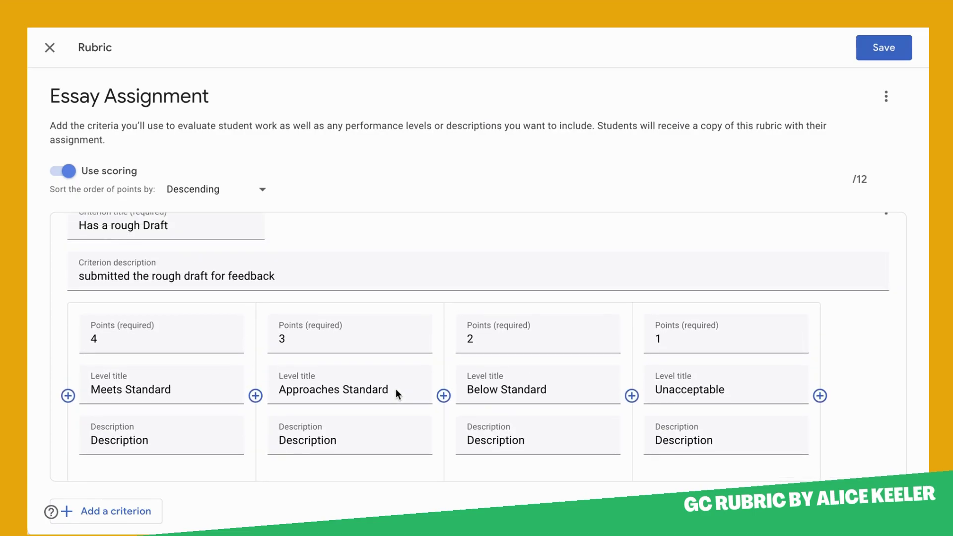
pyautogui.scroll(5, 395, 388)
pyautogui.click(822, 101)
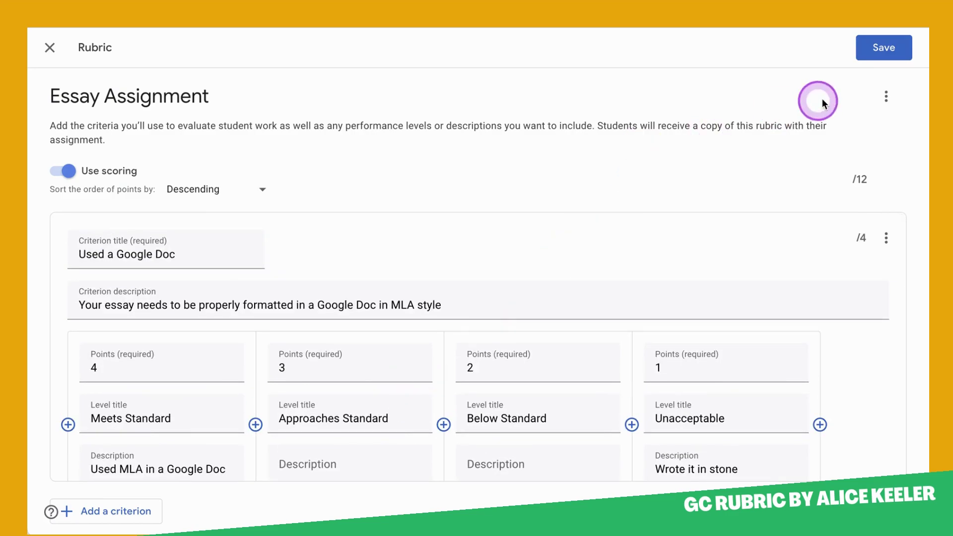